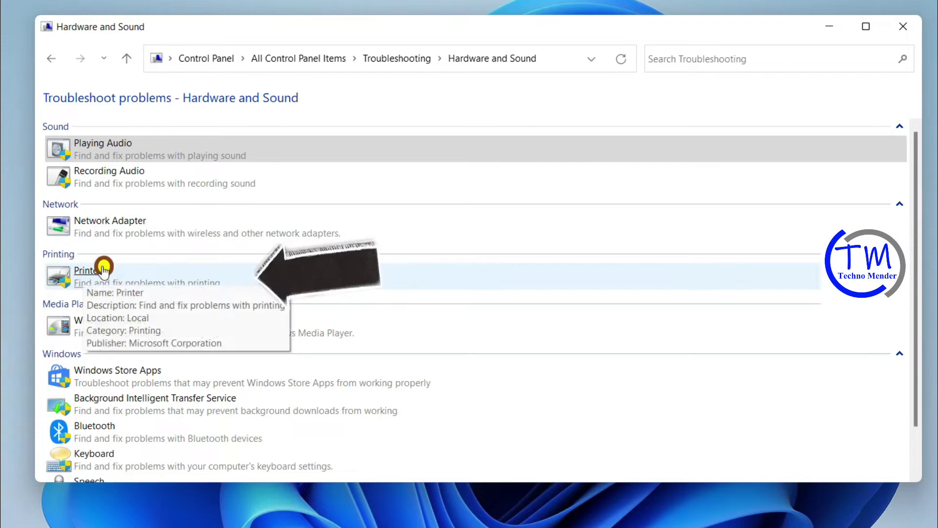
Run the Printer troubleshooter with automatic repairs, checking the advanced option before starting the scan.
left_click(97, 276)
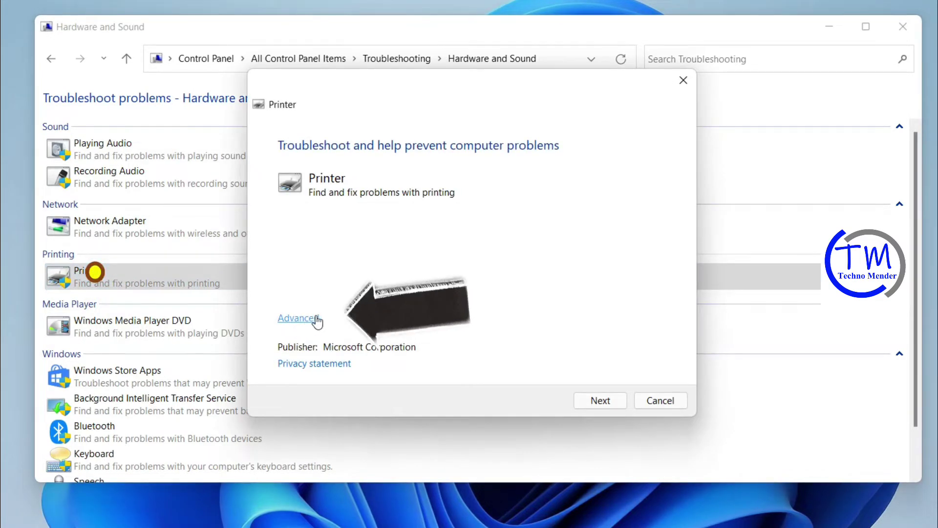
left_click(309, 318)
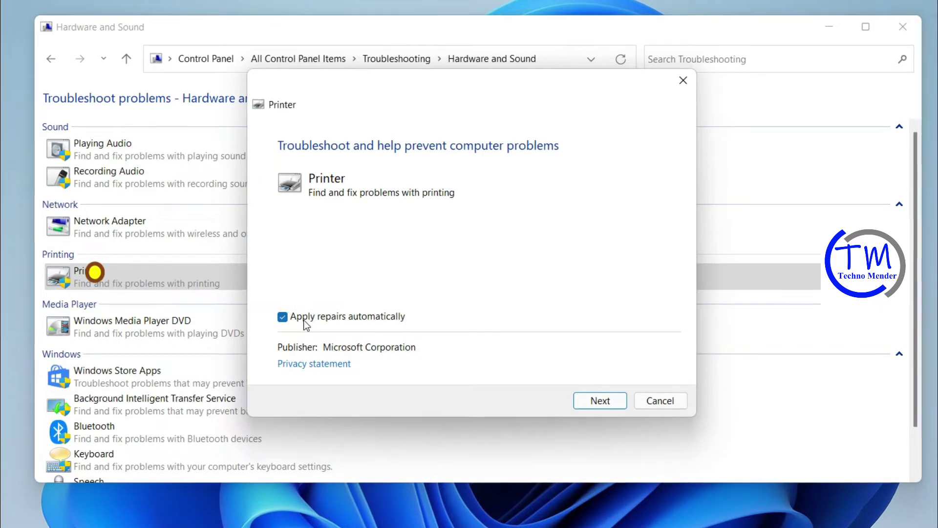
left_click(597, 404)
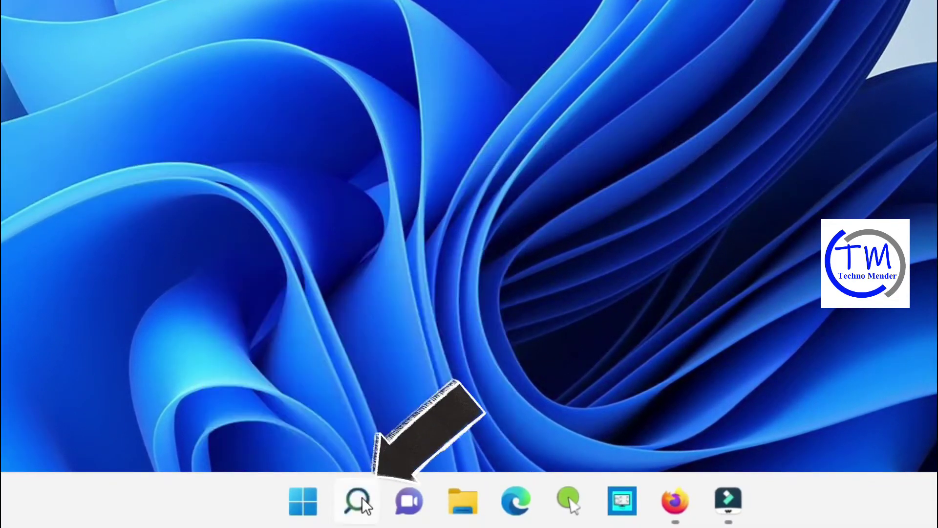
Search Windows for "services" and open the Services app.
left_click(361, 501)
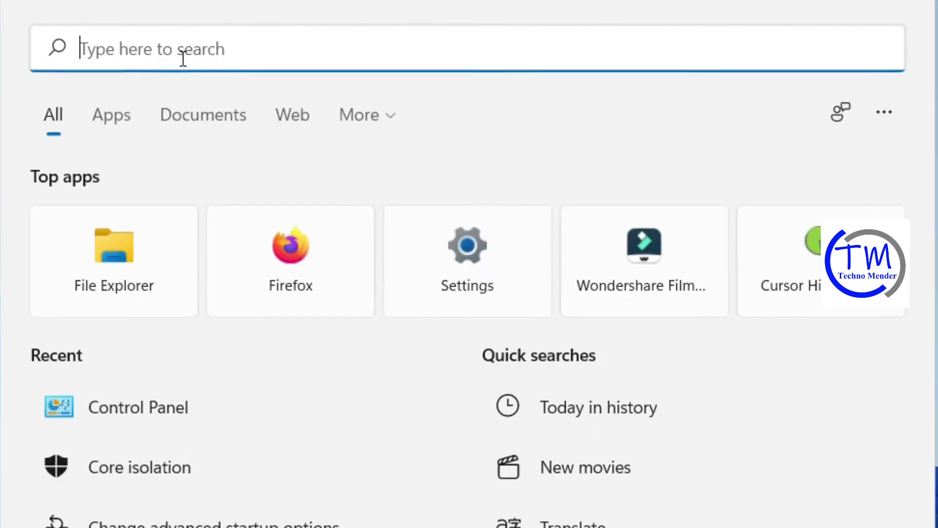
type("services")
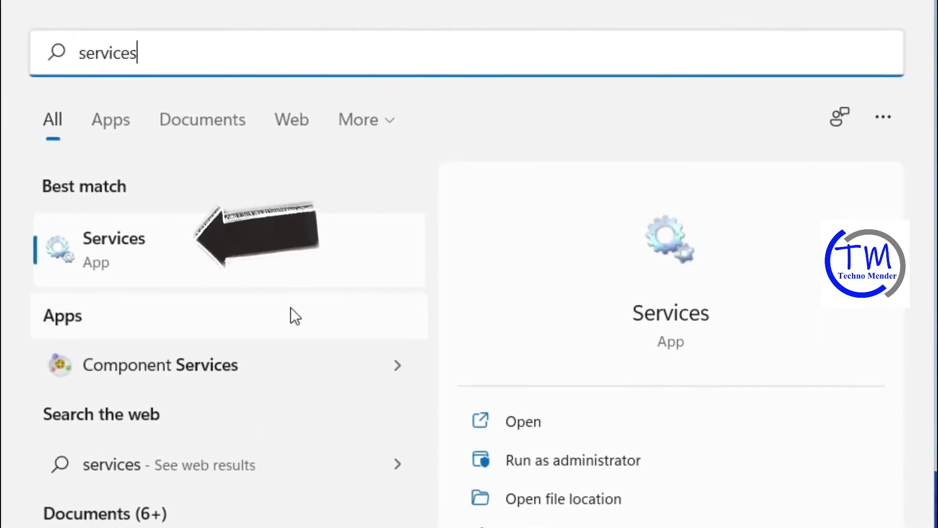
left_click(169, 269)
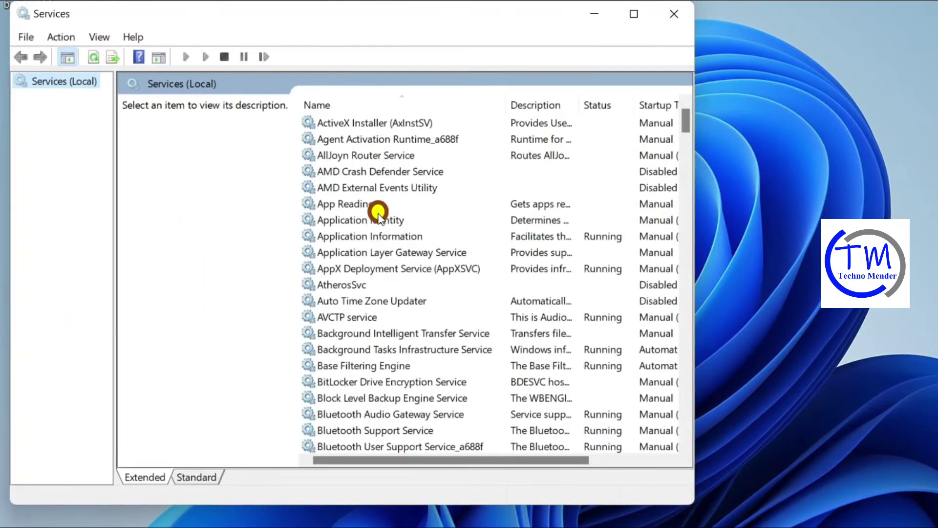
Find the Print Spooler service in the list and open its properties.
left_click(384, 254)
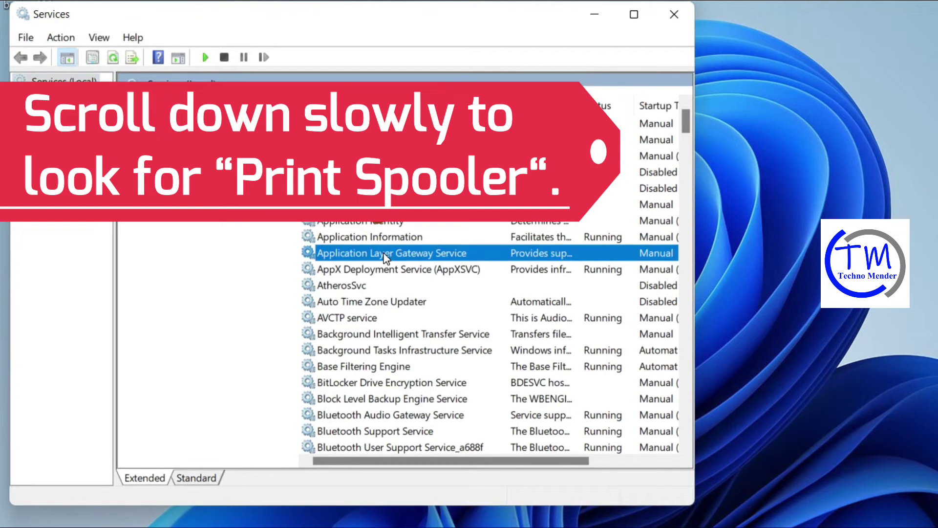
key("p")
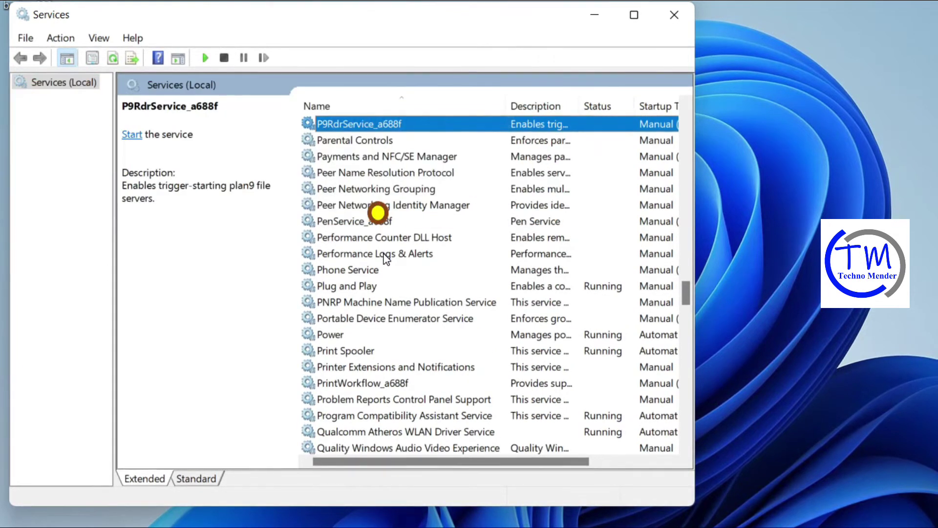
left_click(372, 356)
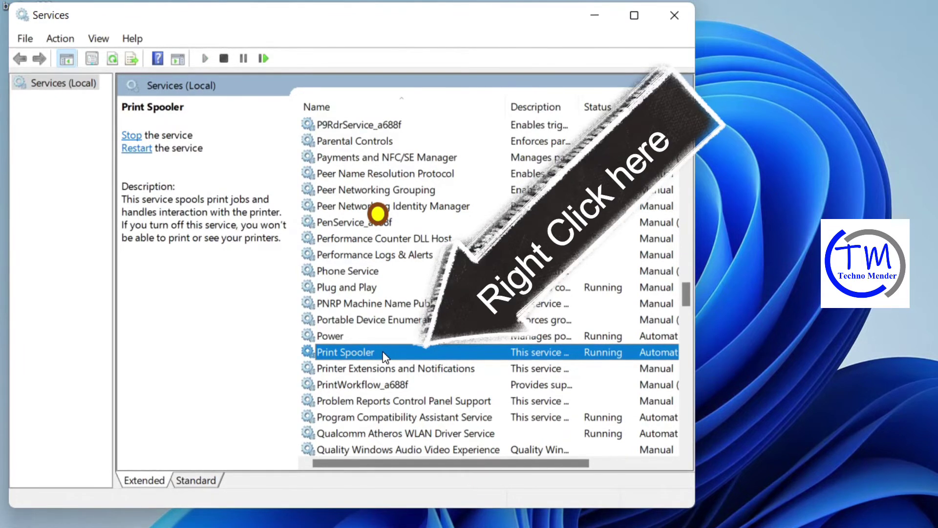
right_click(385, 352)
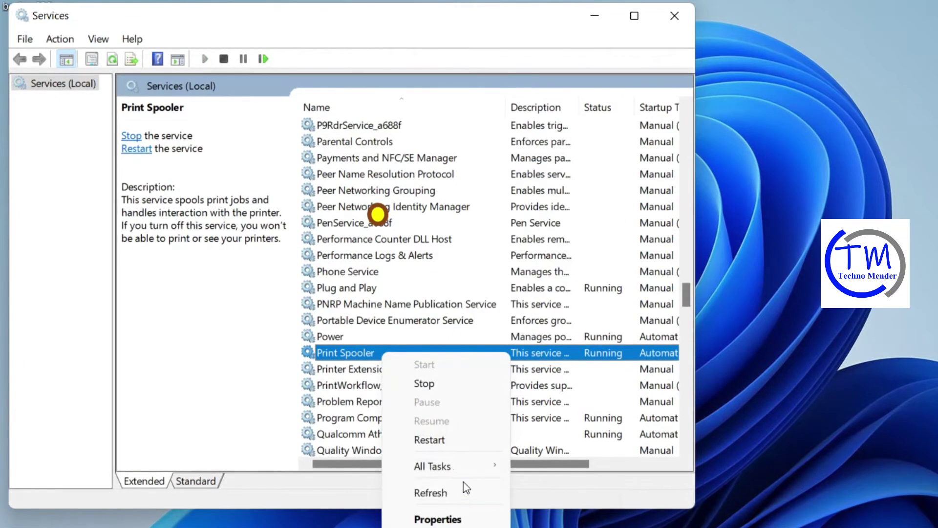
left_click(440, 520)
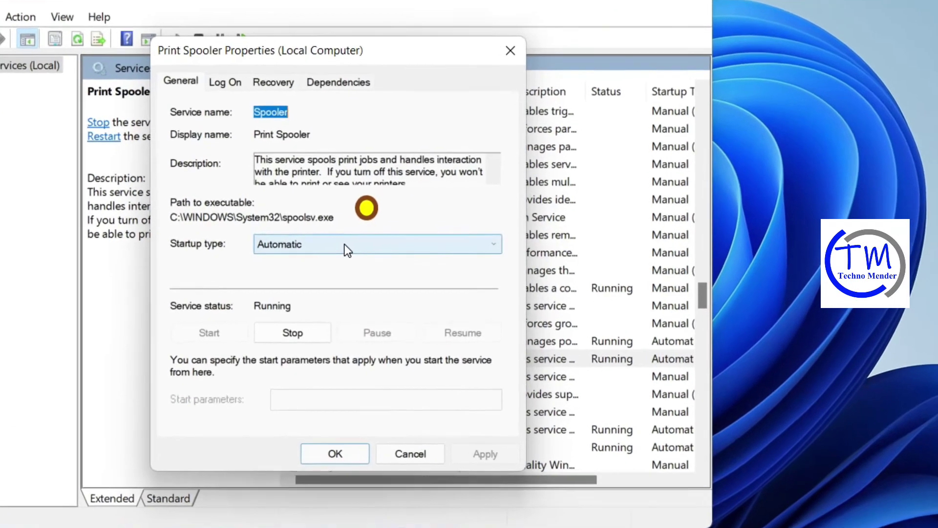
Set the Print Spooler's startup type to Automatic, stop and start the service again, and save the properties.
left_click(355, 248)
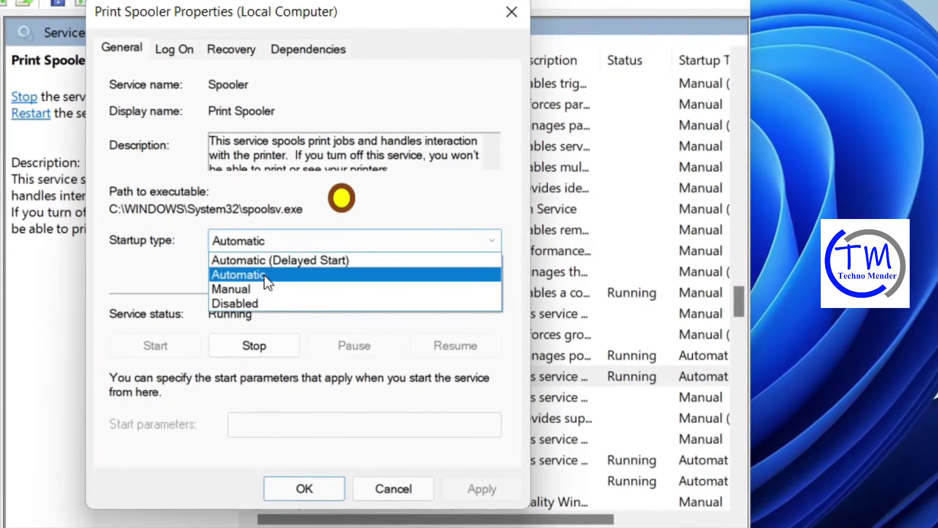
left_click(265, 276)
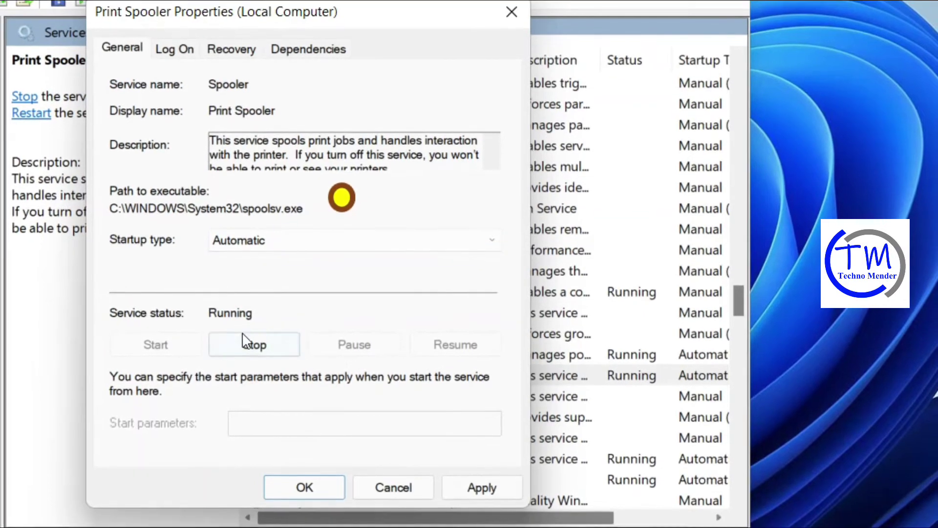
left_click(269, 345)
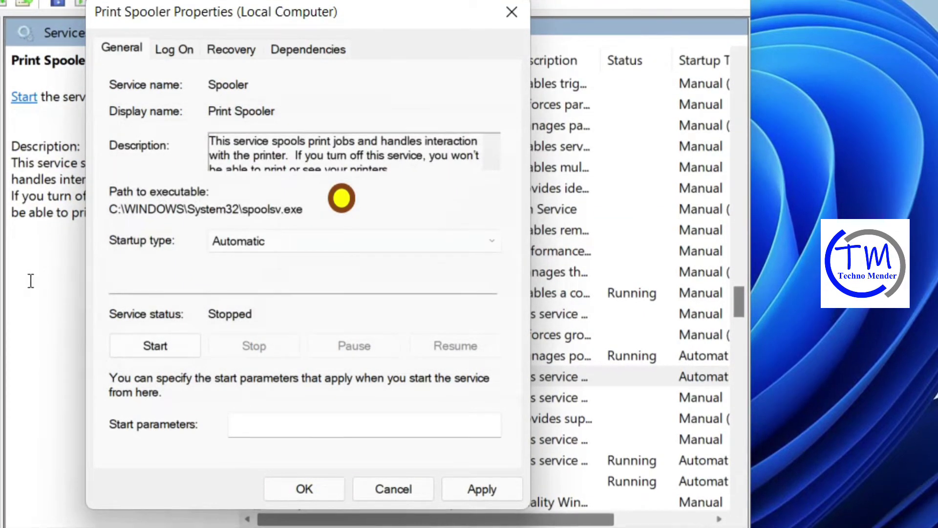
left_click(147, 346)
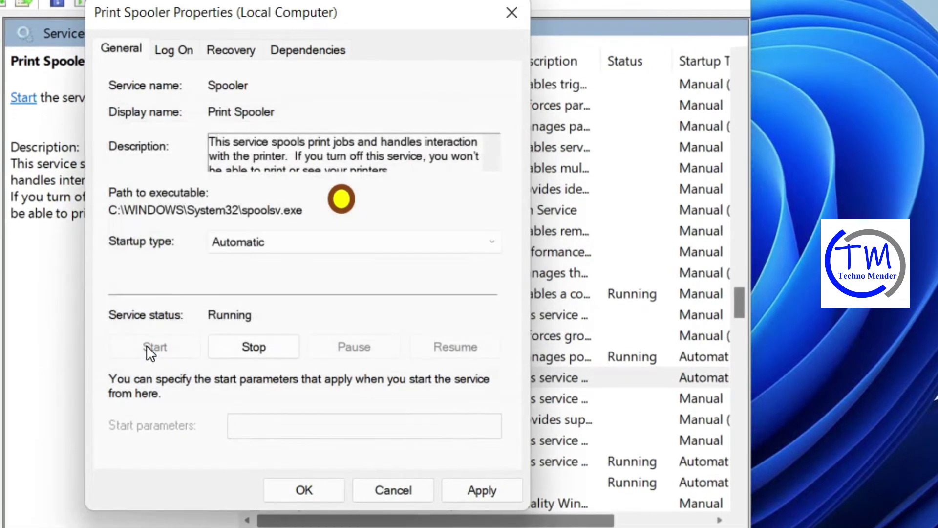
left_click(480, 493)
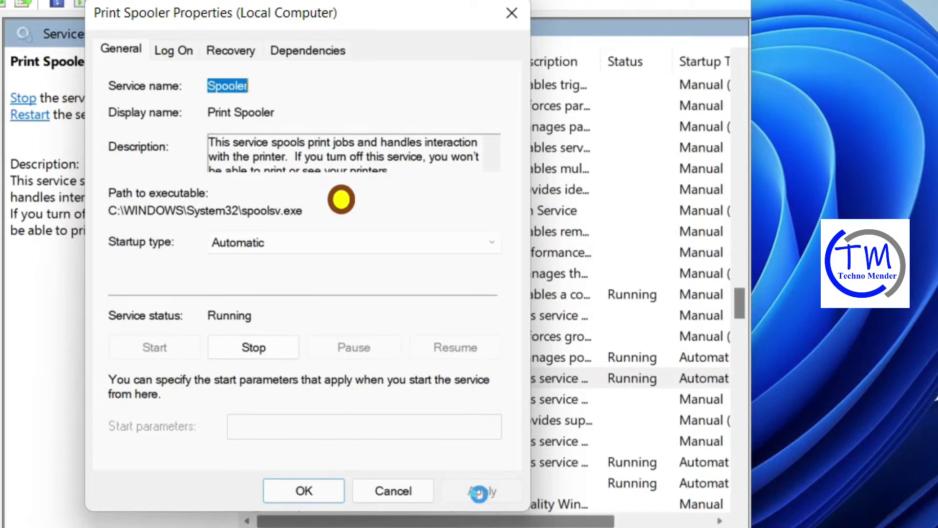
left_click(309, 487)
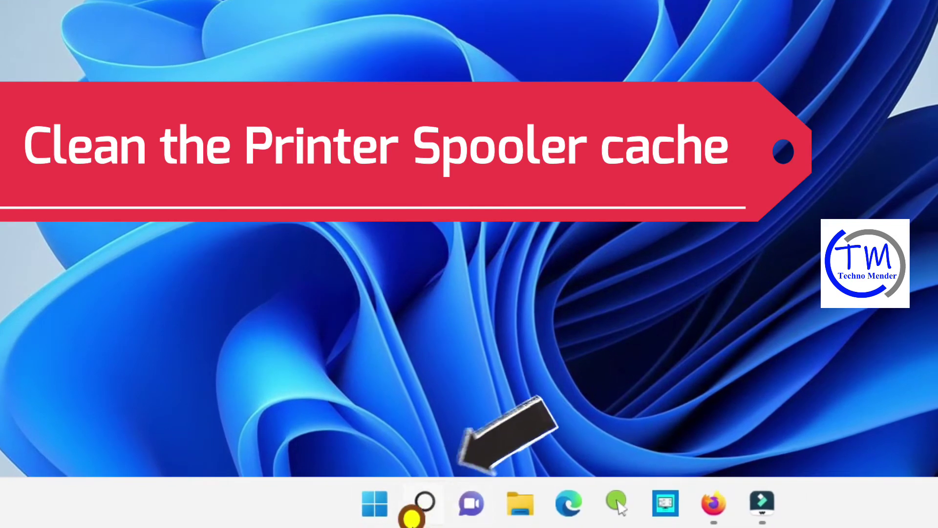
Search Windows for "cmd" and run Command Prompt as administrator.
left_click(430, 513)
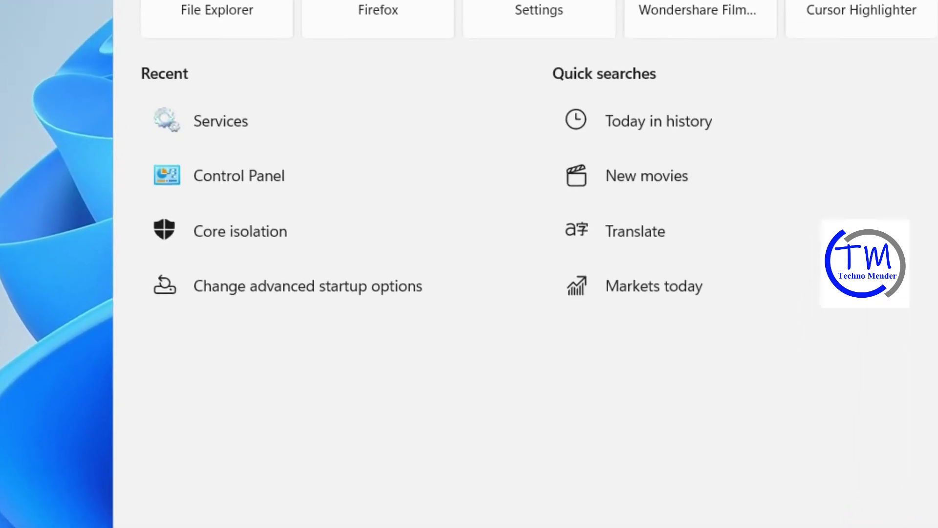
type("c")
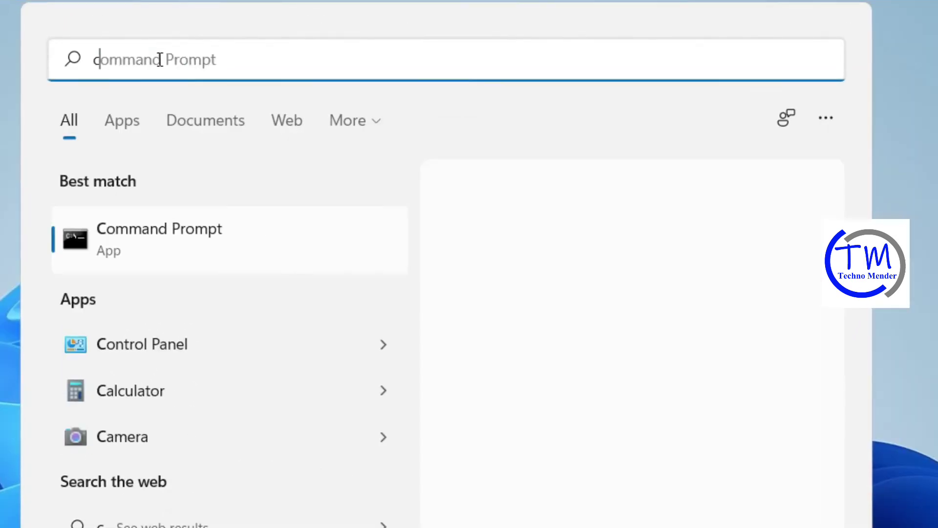
type("md")
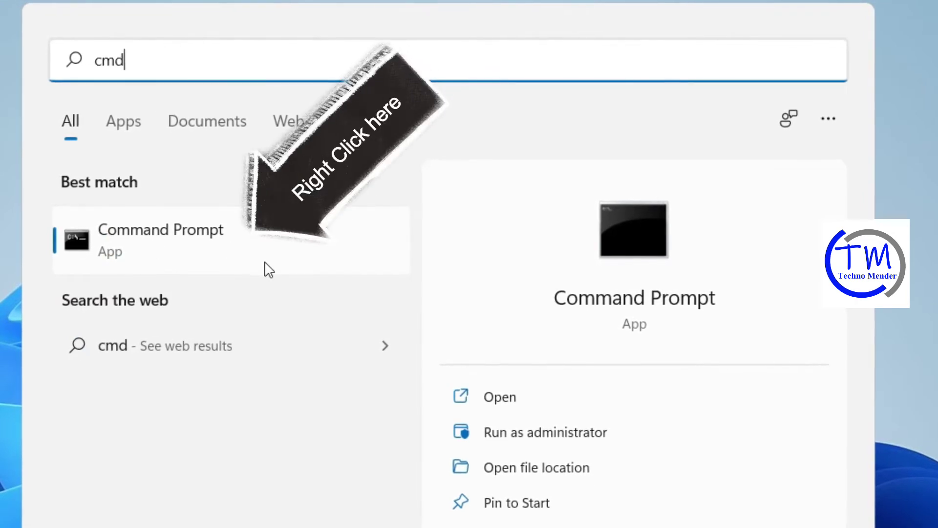
right_click(217, 244)
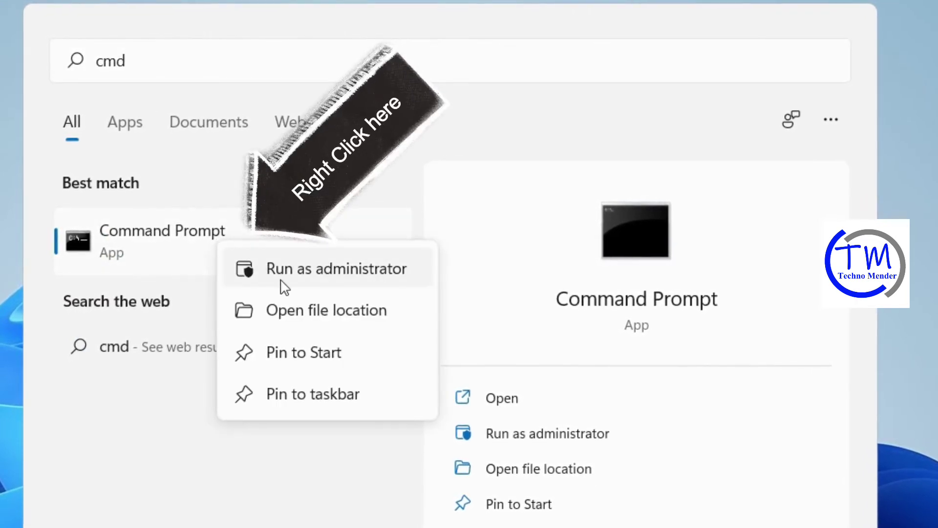
left_click(321, 279)
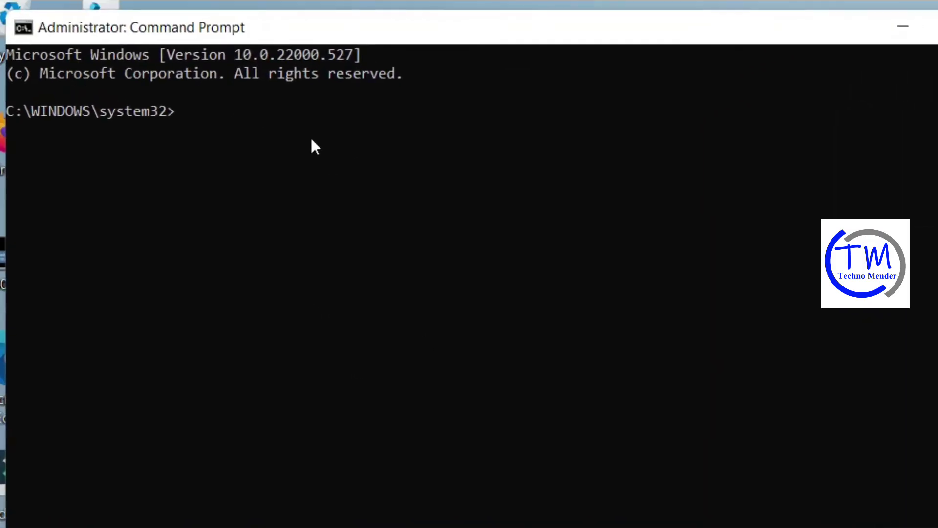
Stop the print spooler from the command line with "net stop spooler".
type("net")
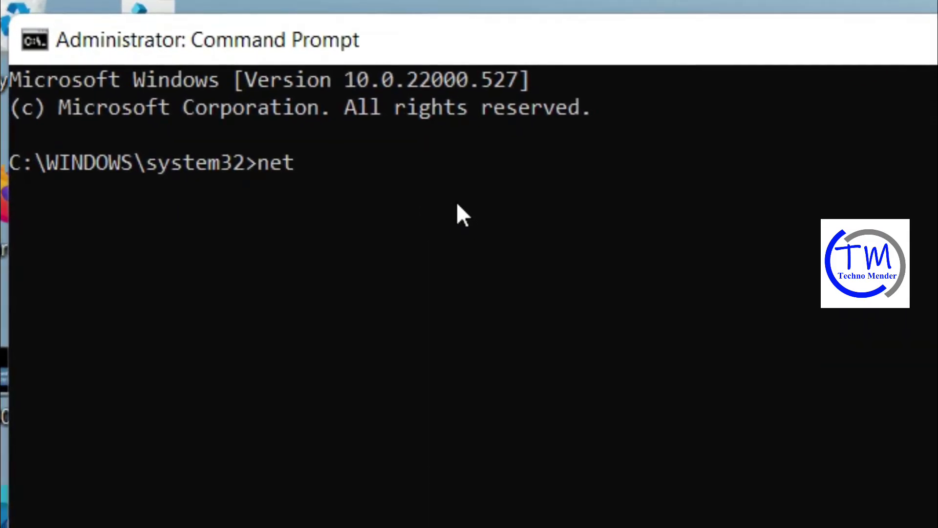
type(" stop spooler")
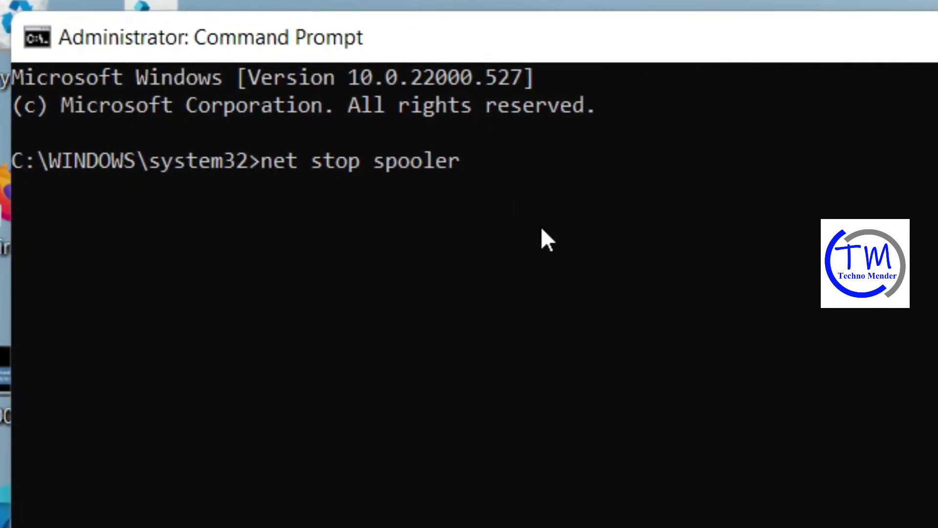
key("Return")
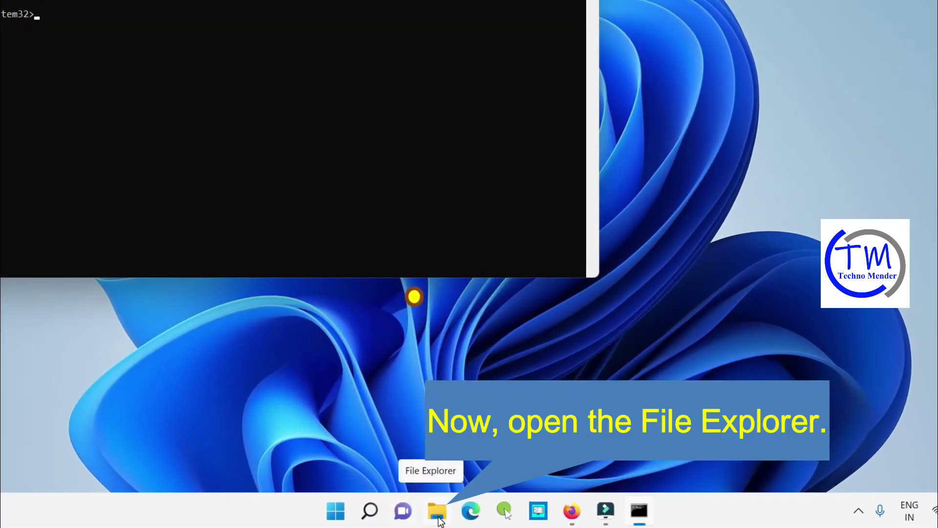
Switch to File Explorer and open C:\Windows\System32\spool\PRINTERS, granting permanent access to the folder.
left_click(439, 517)
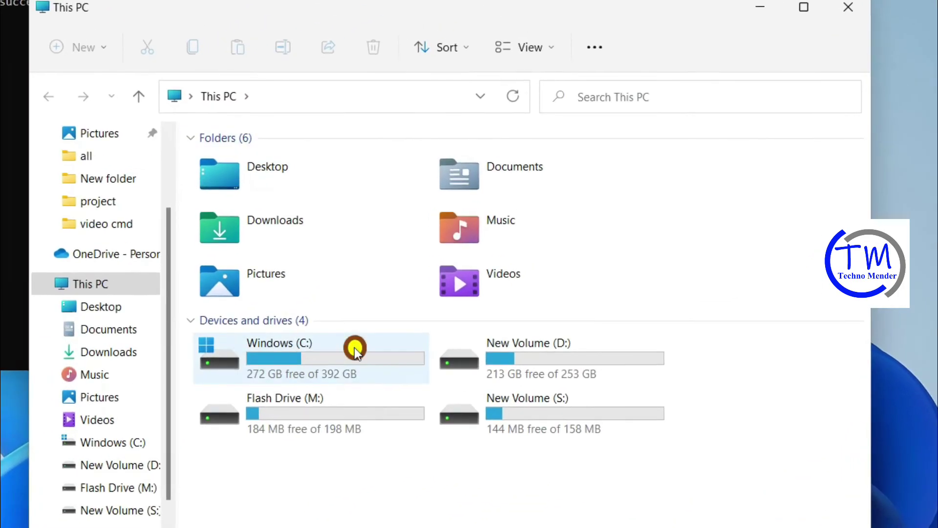
double_click(330, 359)
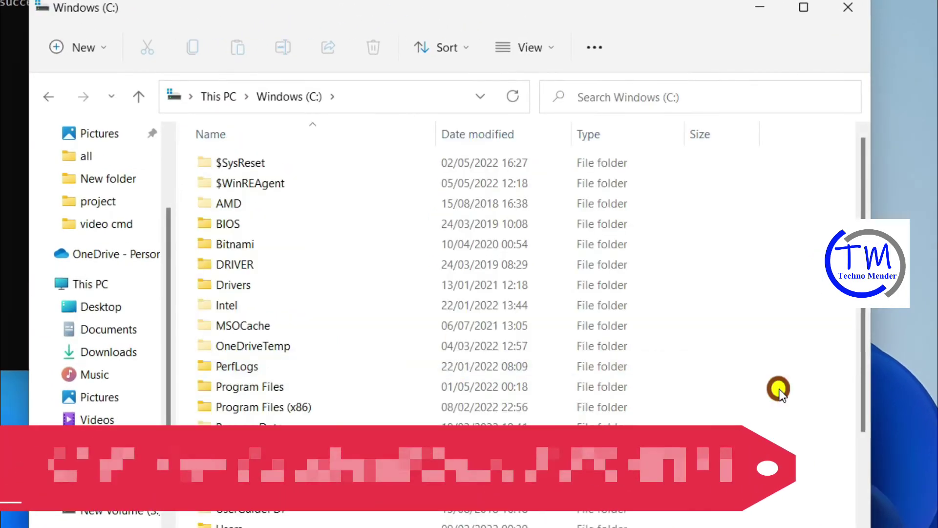
left_click_drag(863, 398, 863, 525)
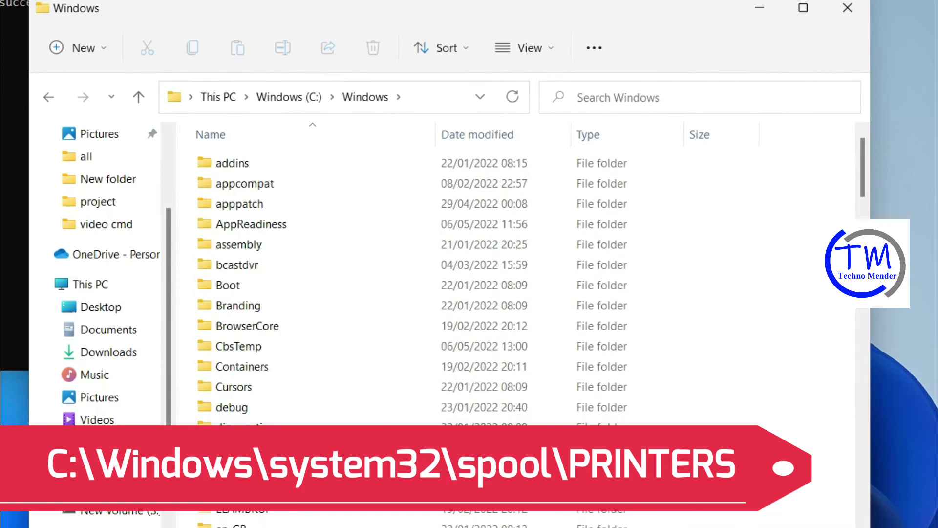
scroll(867, 508, "down", 10)
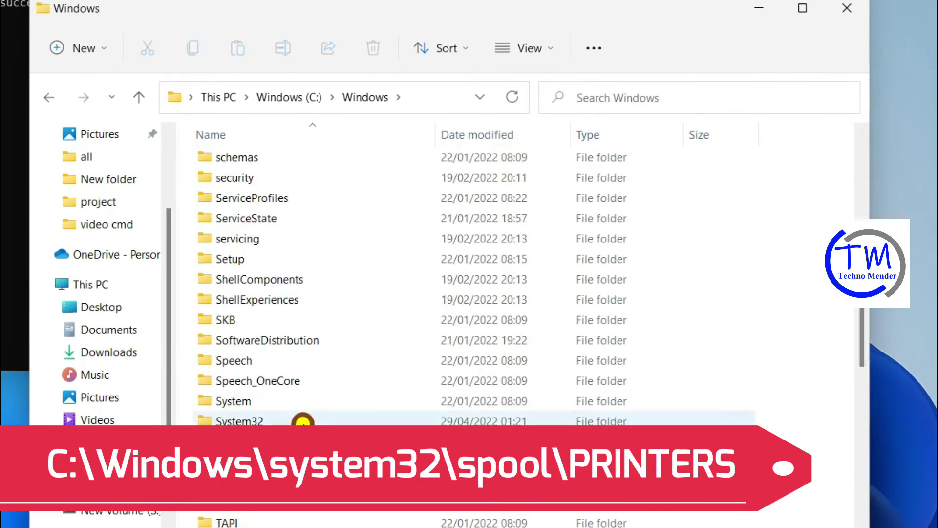
double_click(287, 420)
scroll(867, 494, "down", 20)
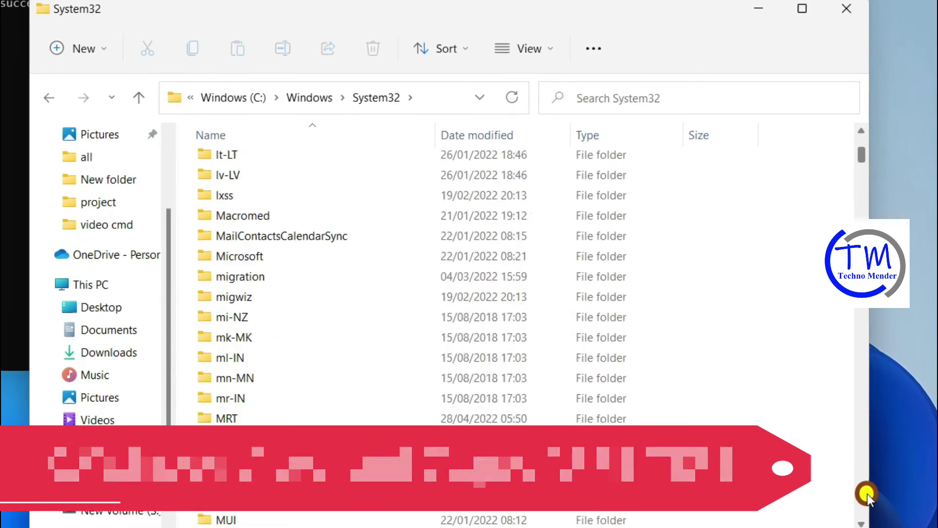
scroll(867, 494, "down", 14)
double_click(253, 483)
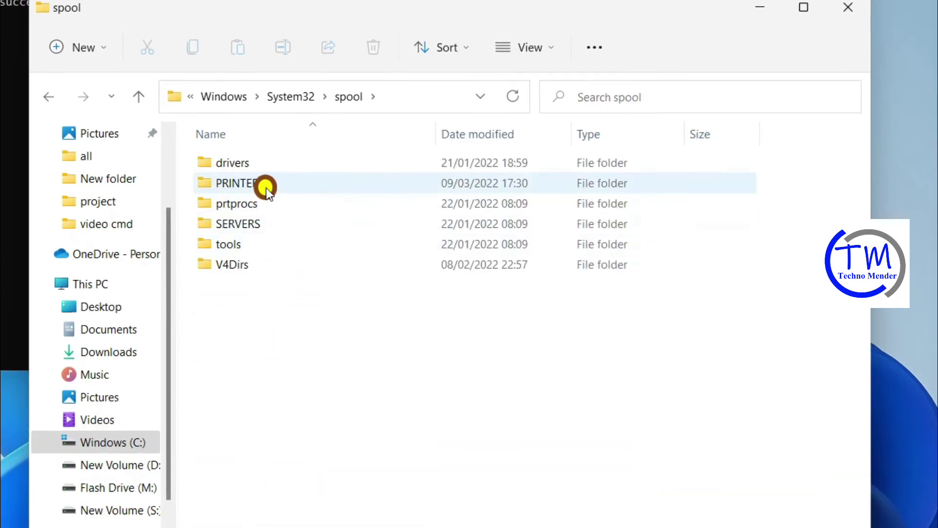
mouse_move(274, 187)
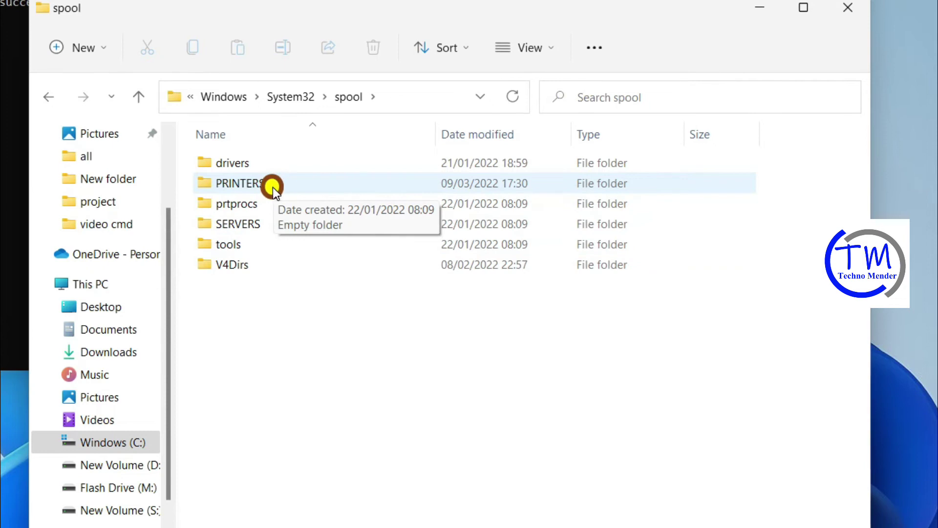
double_click(273, 186)
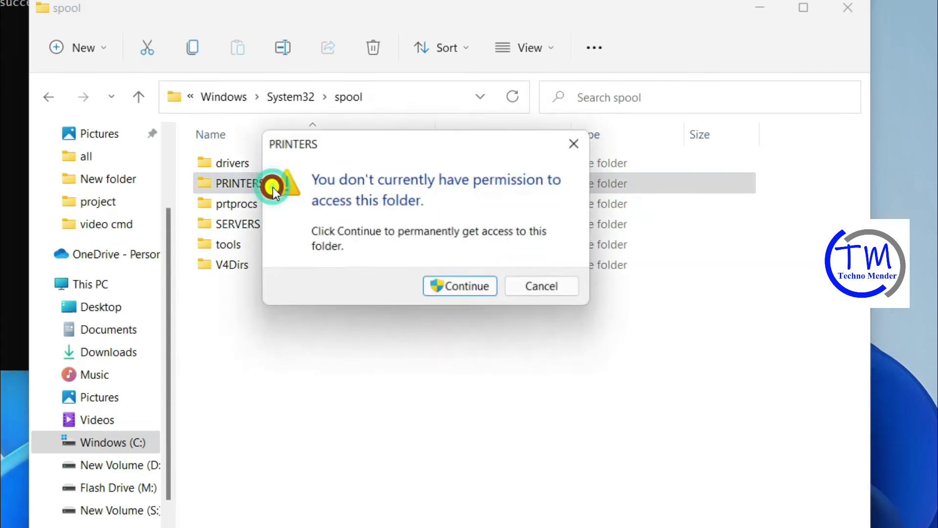
left_click(459, 288)
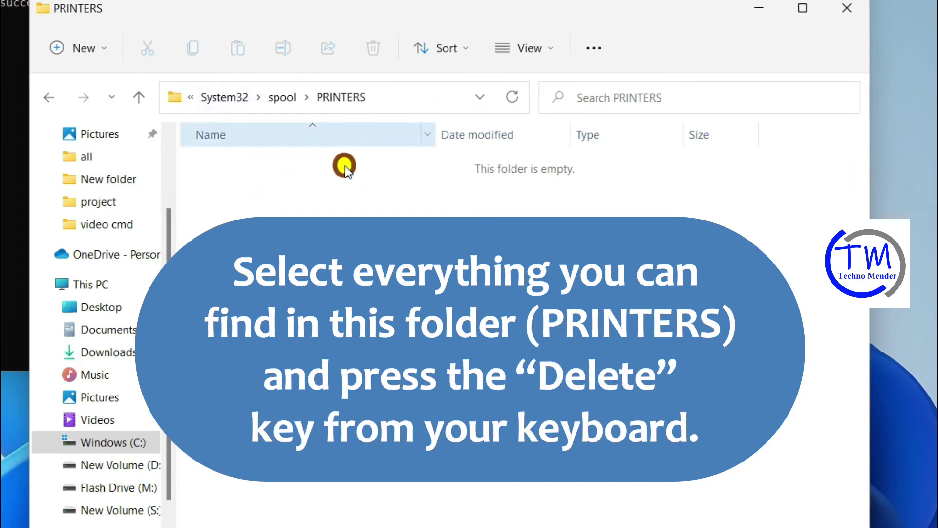
Select everything inside the PRINTERS folder and close the File Explorer window.
left_click_drag(373, 273, 210, 107)
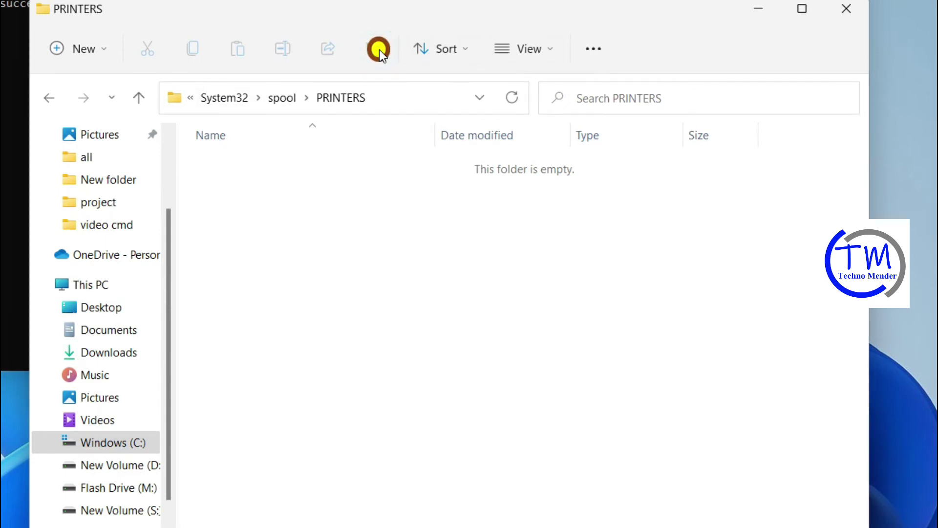
left_click(852, 16)
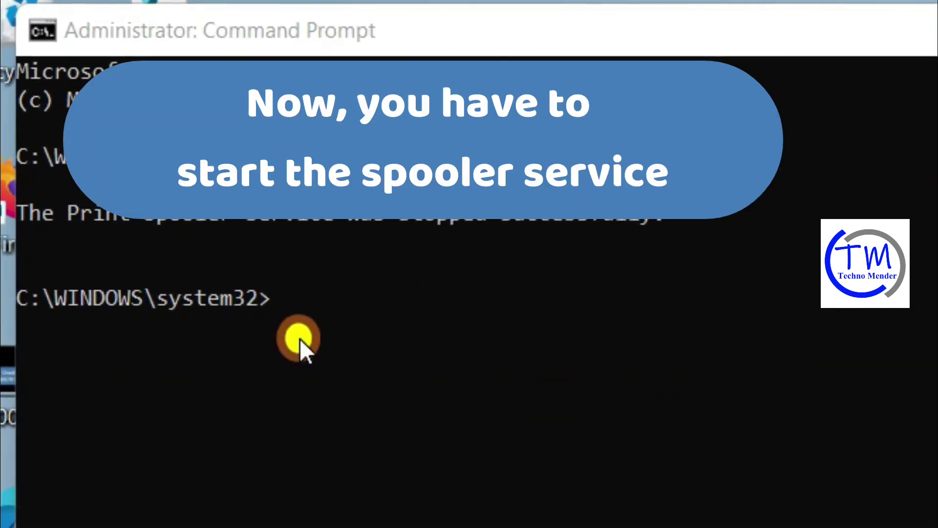
Start the print spooler from the command line with "net start spooler" and close Command Prompt.
left_click(302, 315)
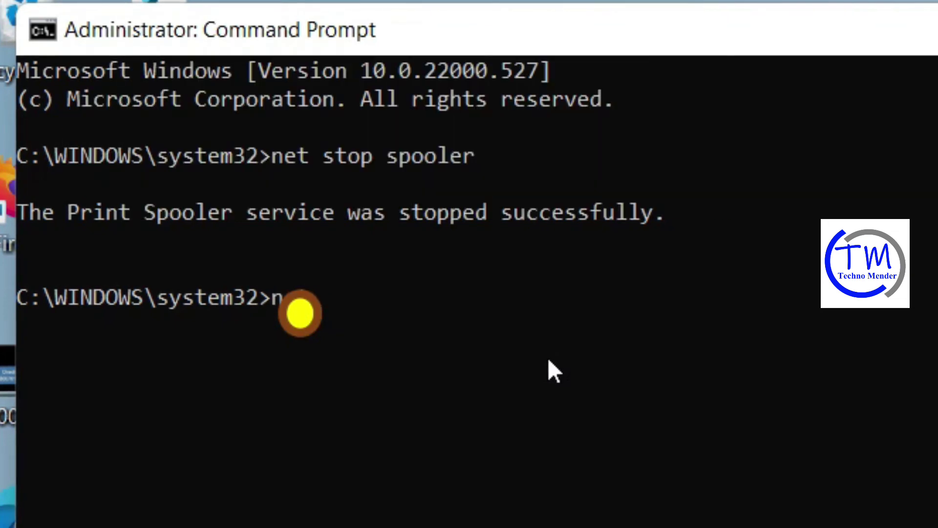
type("n")
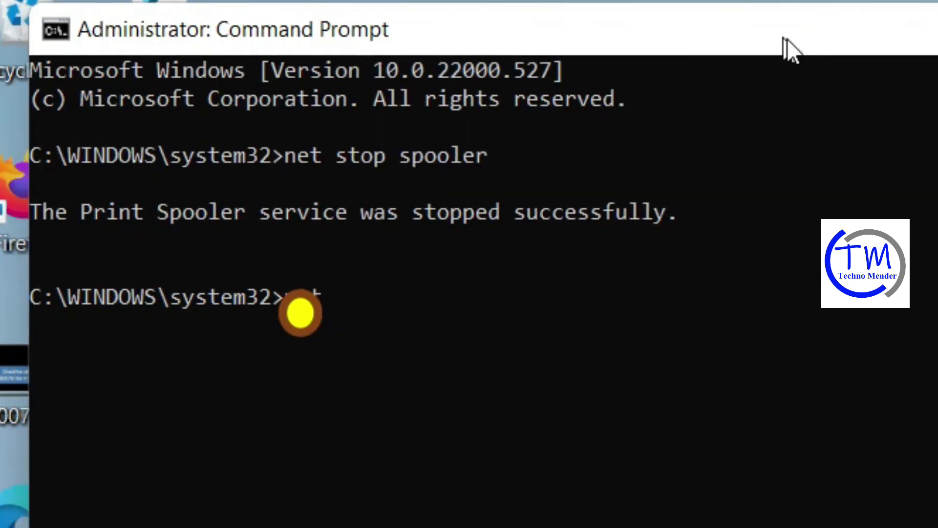
type("et ")
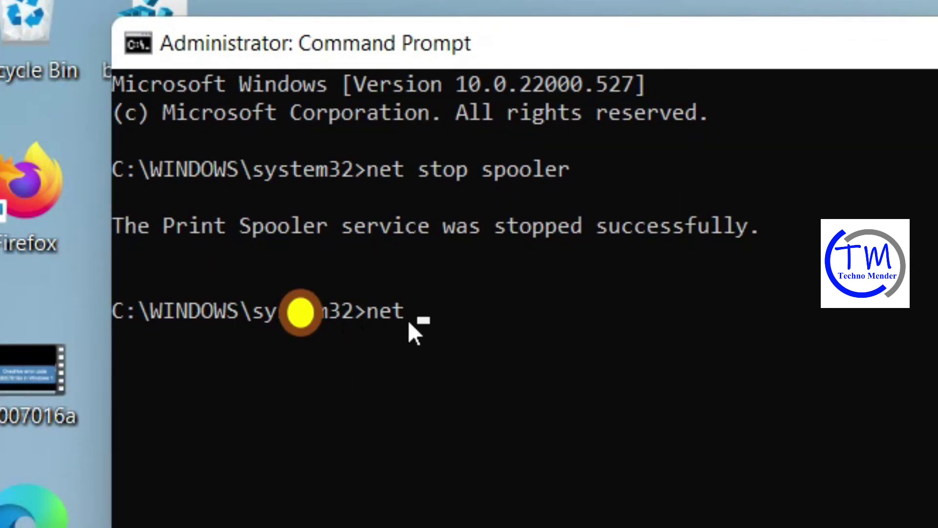
type("st")
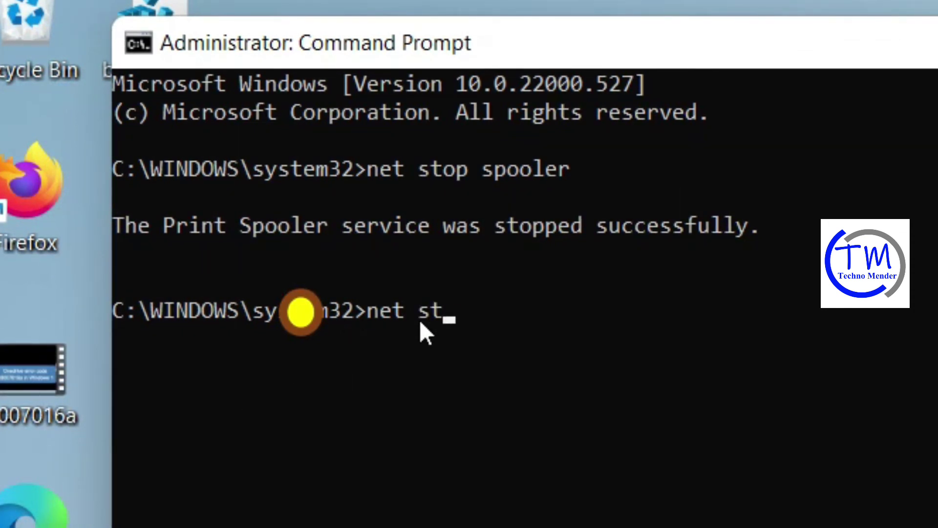
type("art ")
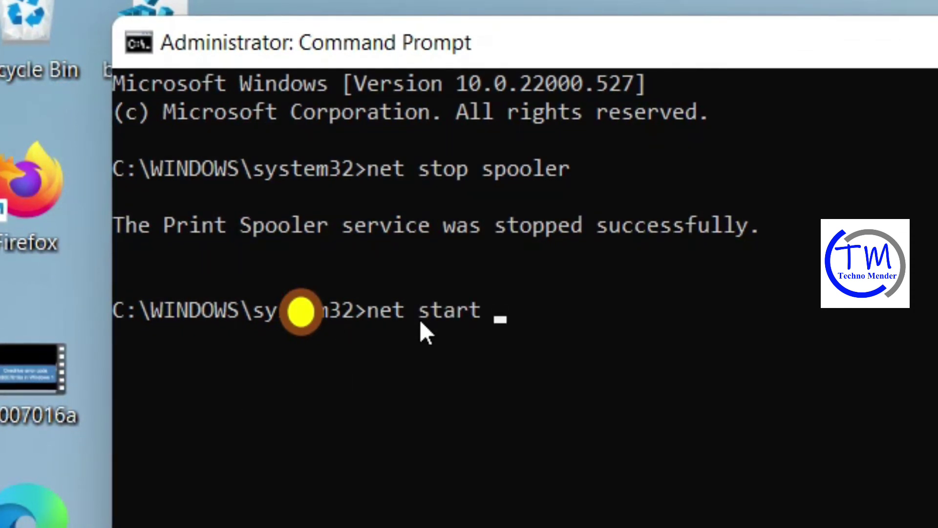
type("spooler")
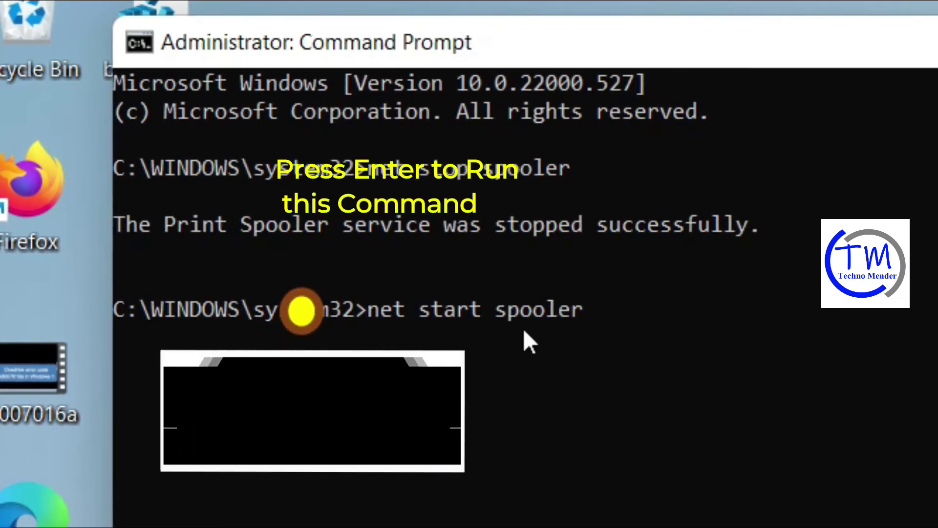
key("Return")
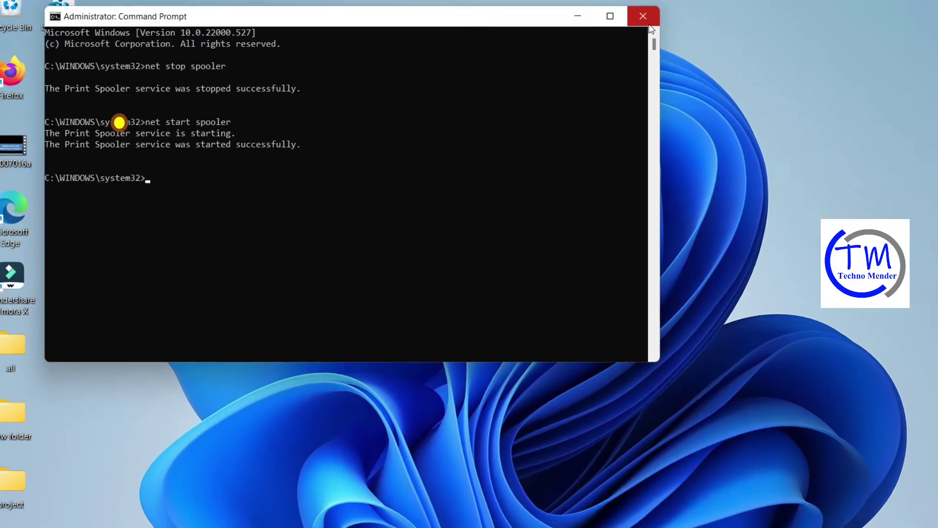
left_click(932, 24)
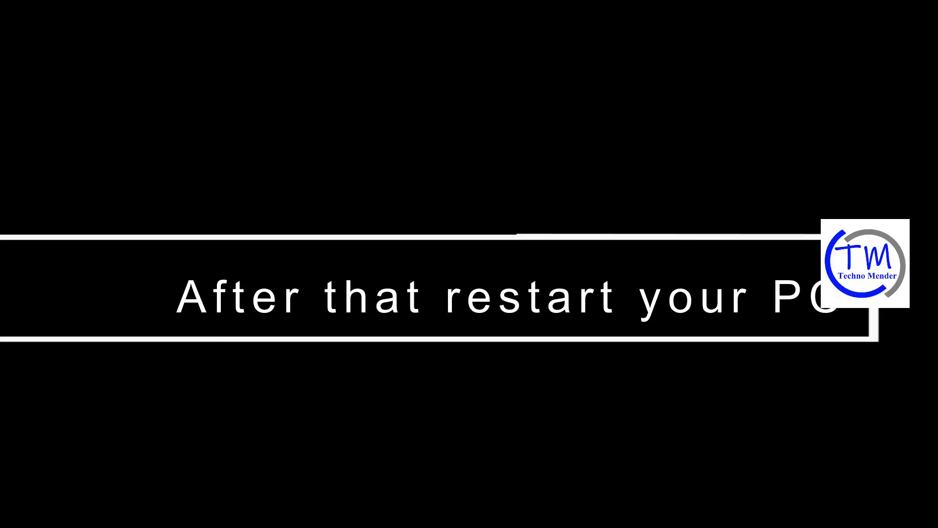